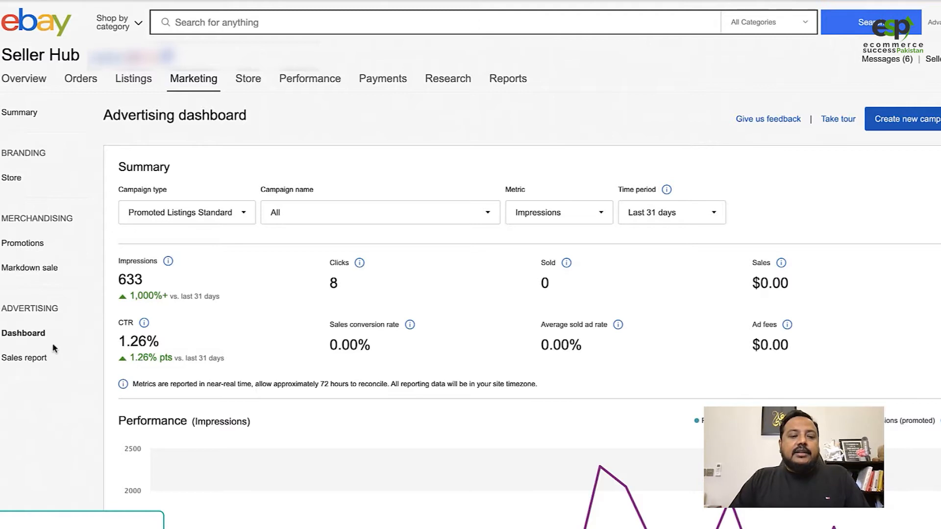
# Examine the advertising dashboard's summary for Promoted Listings Standard, including its CTR, impressions and clicks.
pyautogui.click(26, 334)
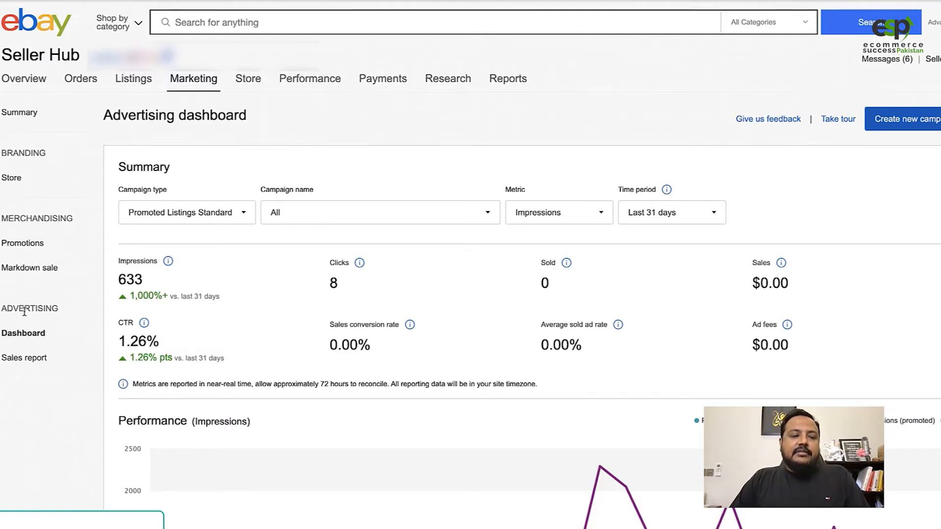
pyautogui.doubleClick(25, 309)
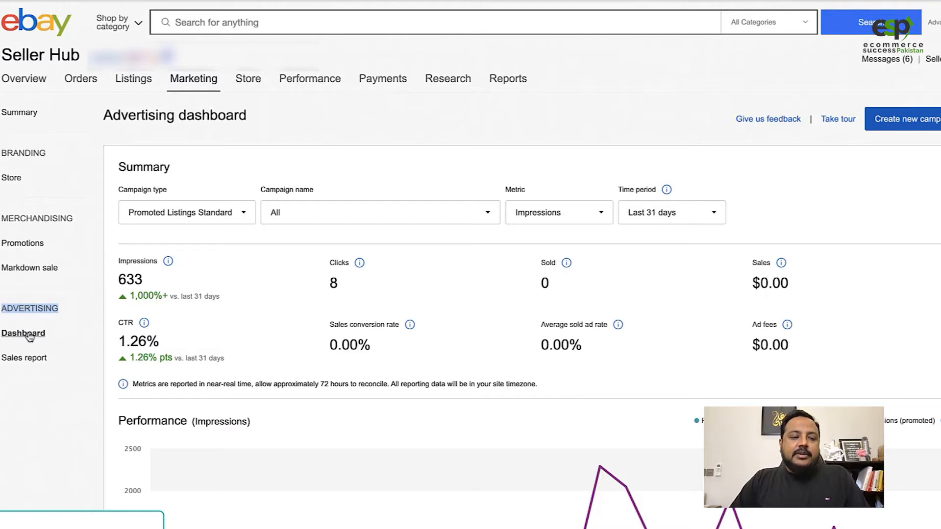
pyautogui.click(86, 395)
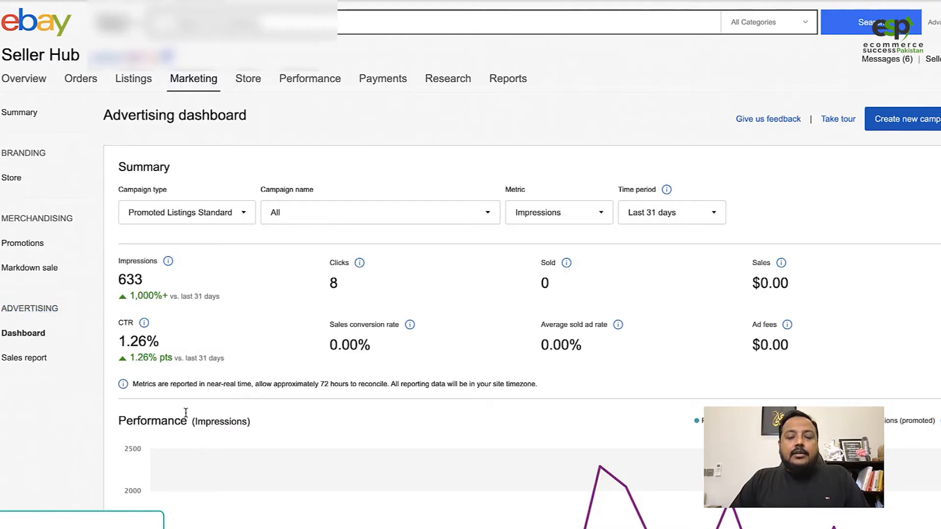
pyautogui.scroll(-2, 188, 416)
pyautogui.scroll(2, 187, 418)
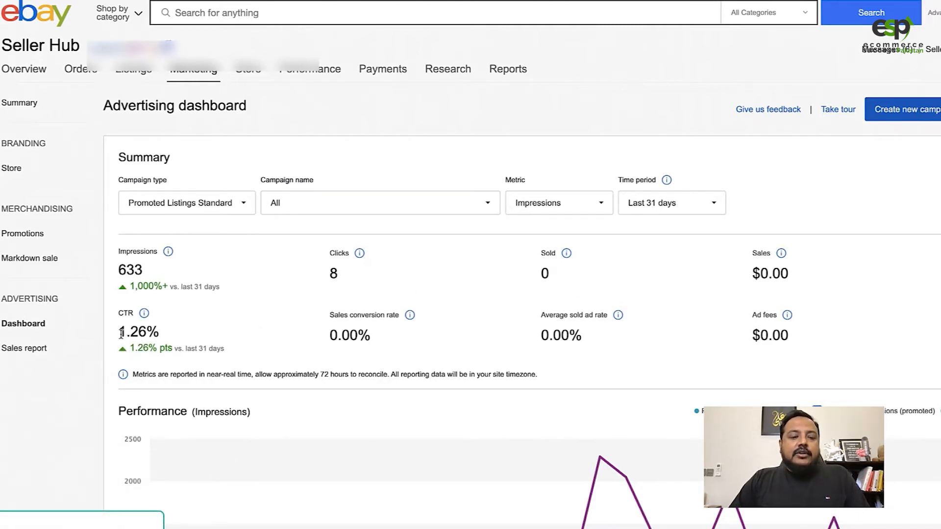
pyautogui.moveTo(119, 331); pyautogui.dragTo(143, 333)
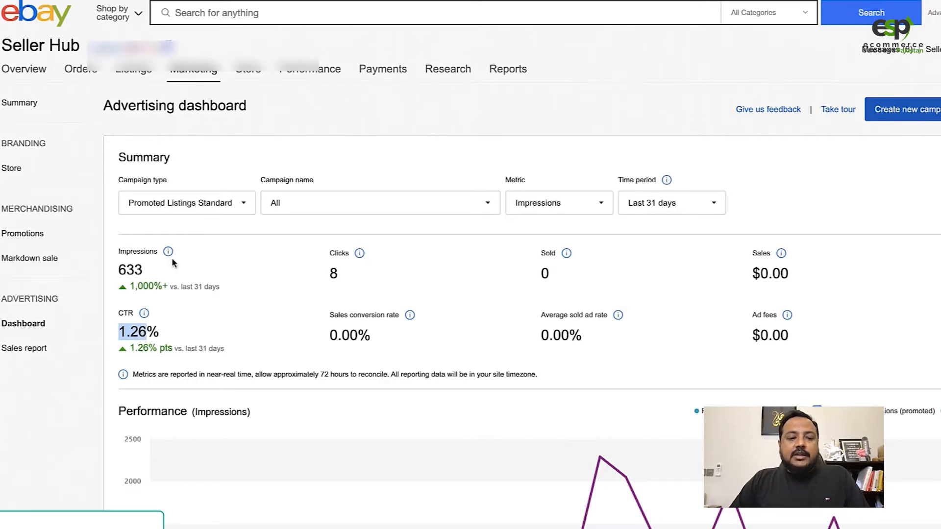
pyautogui.moveTo(118, 270); pyautogui.dragTo(126, 270)
pyautogui.click(332, 273)
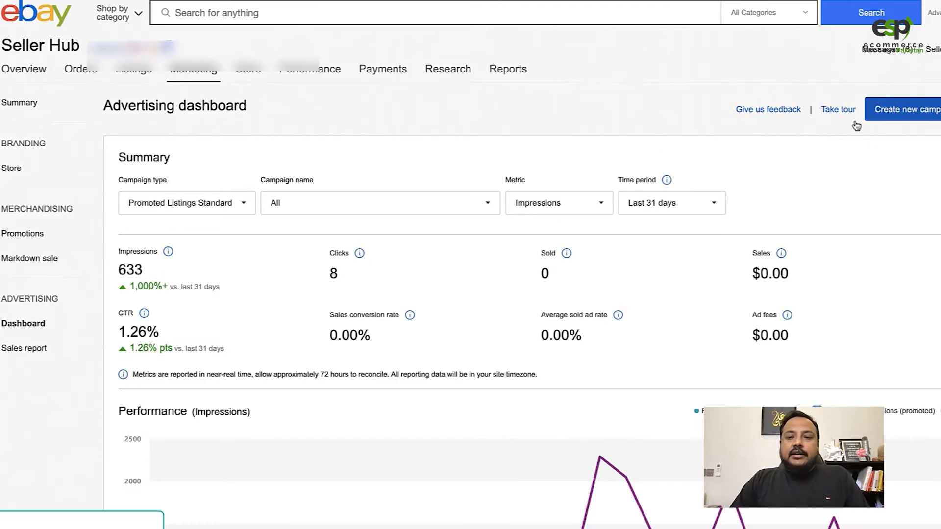
# Start a new advertising campaign and review the pay-per-click description of the Advanced campaign type.
pyautogui.click(895, 111)
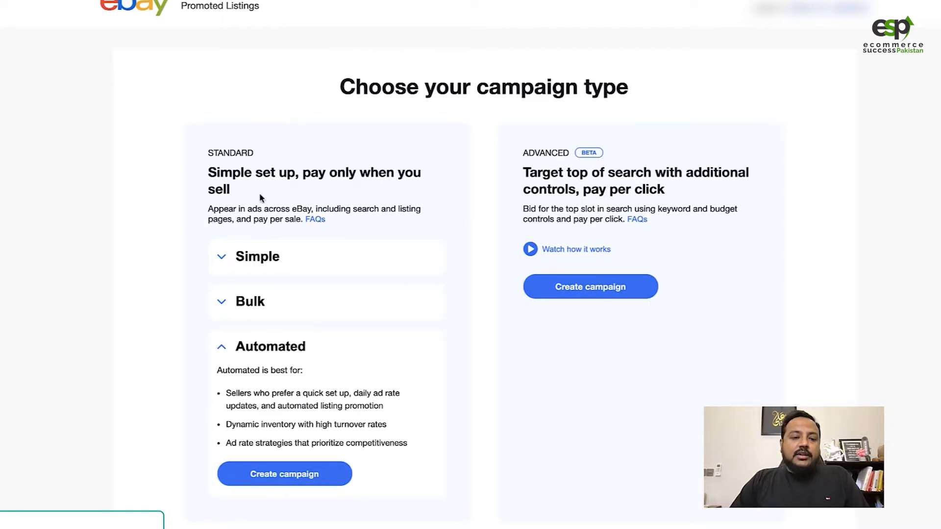
pyautogui.moveTo(538, 154); pyautogui.dragTo(549, 166)
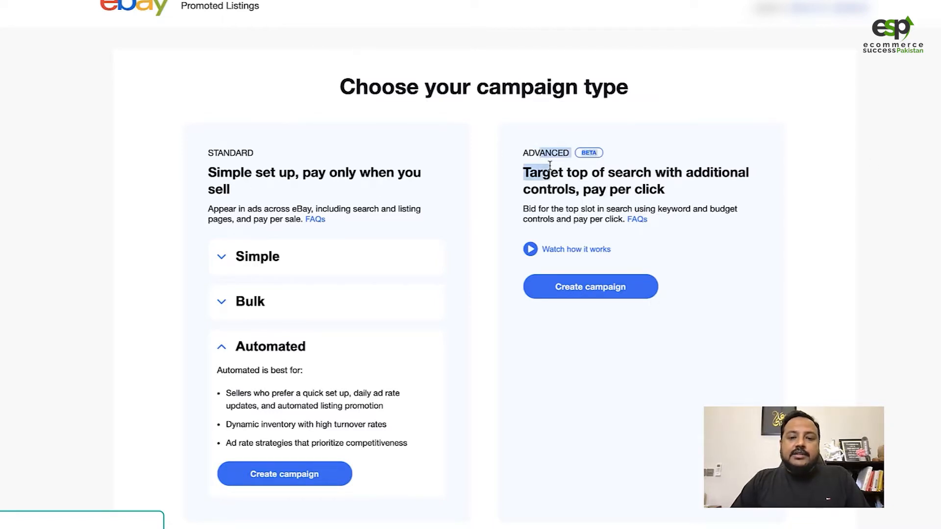
pyautogui.click(550, 166)
pyautogui.doubleClick(622, 174)
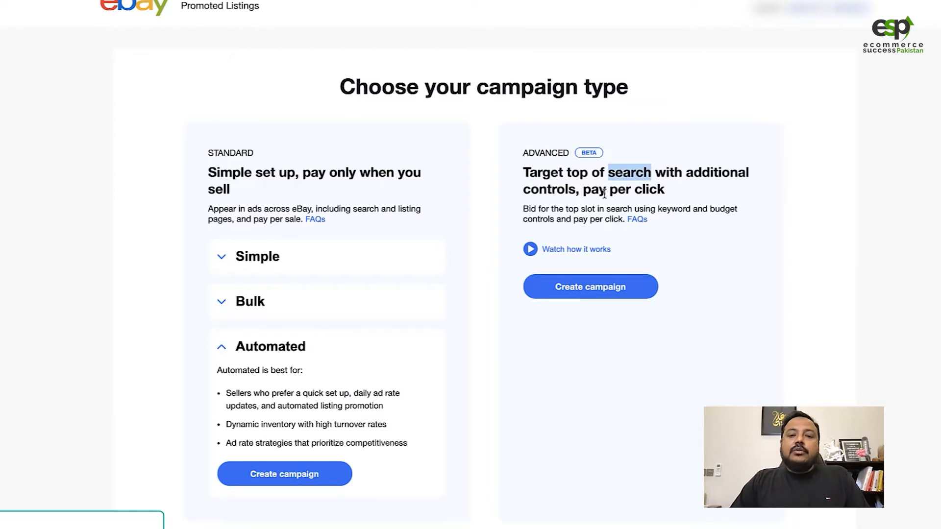
pyautogui.doubleClick(620, 190)
pyautogui.click(707, 205)
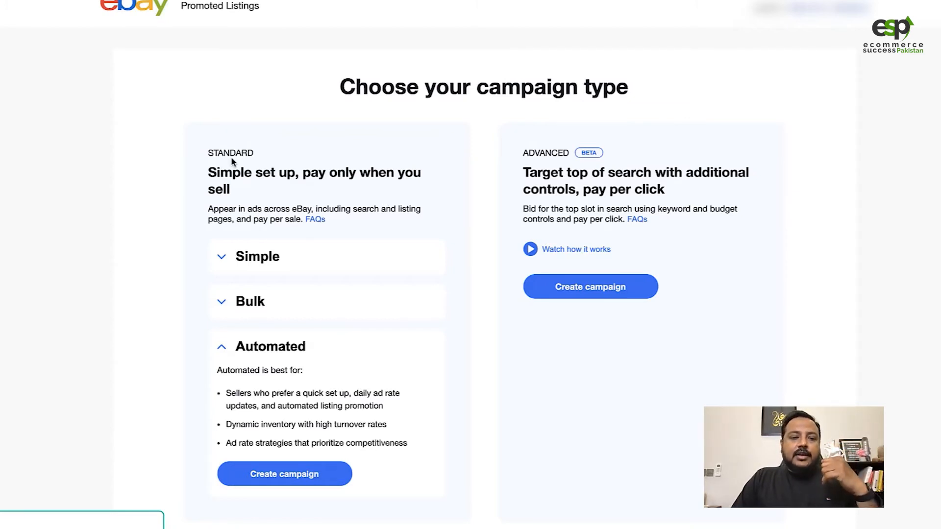
# Read the Standard campaign type's description to compare its pay-only-when-you-sell terms with the Advanced type.
pyautogui.moveTo(219, 152); pyautogui.dragTo(283, 188)
pyautogui.click(283, 188)
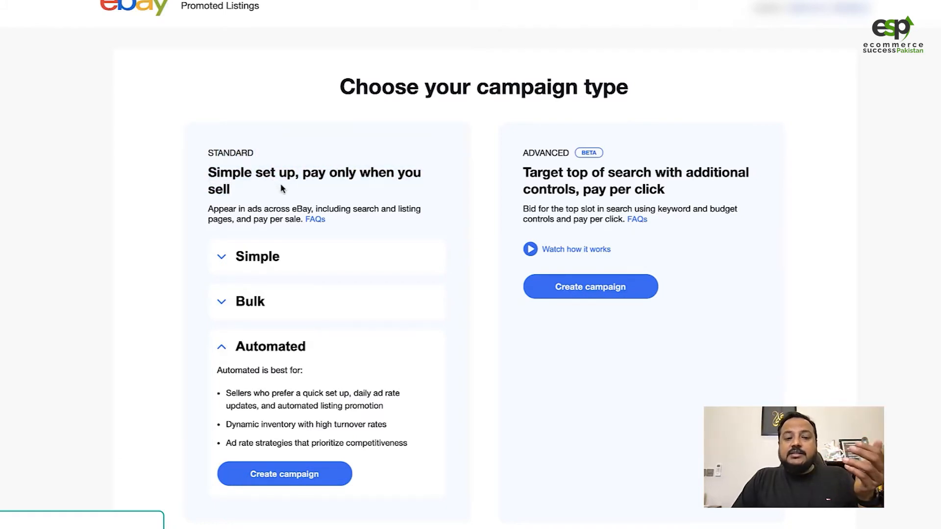
pyautogui.moveTo(311, 172); pyautogui.dragTo(386, 173)
pyautogui.click(387, 173)
pyautogui.doubleClick(387, 172)
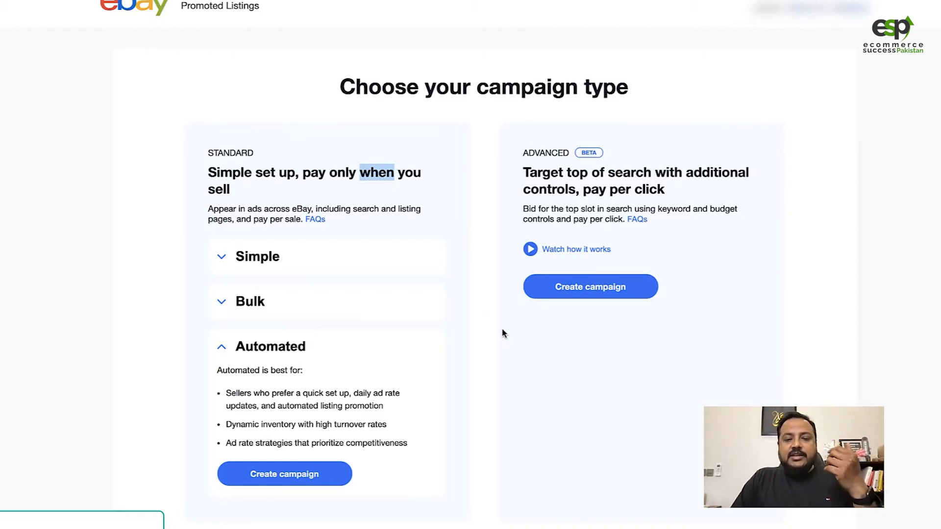
pyautogui.click(550, 337)
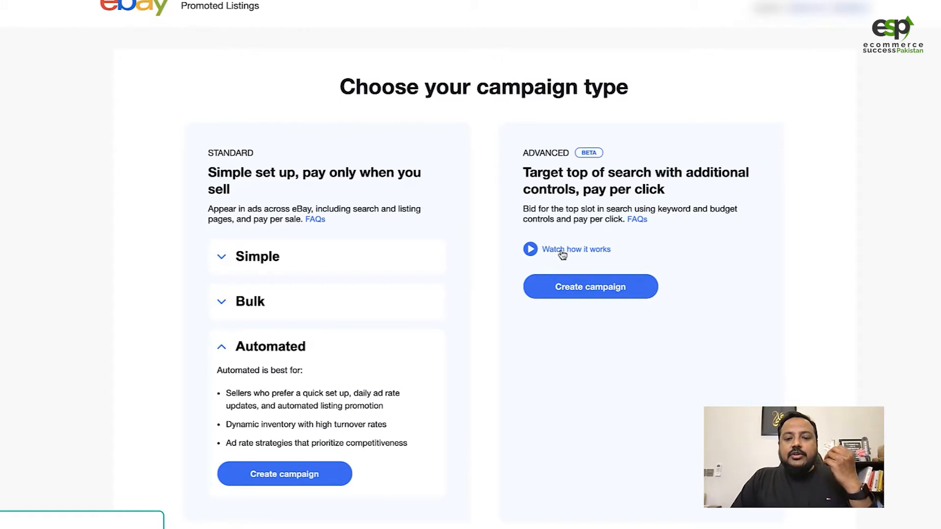
# Create an Advanced campaign and name it "Feather Pen Campaign".
pyautogui.click(581, 290)
pyautogui.click(544, 137)
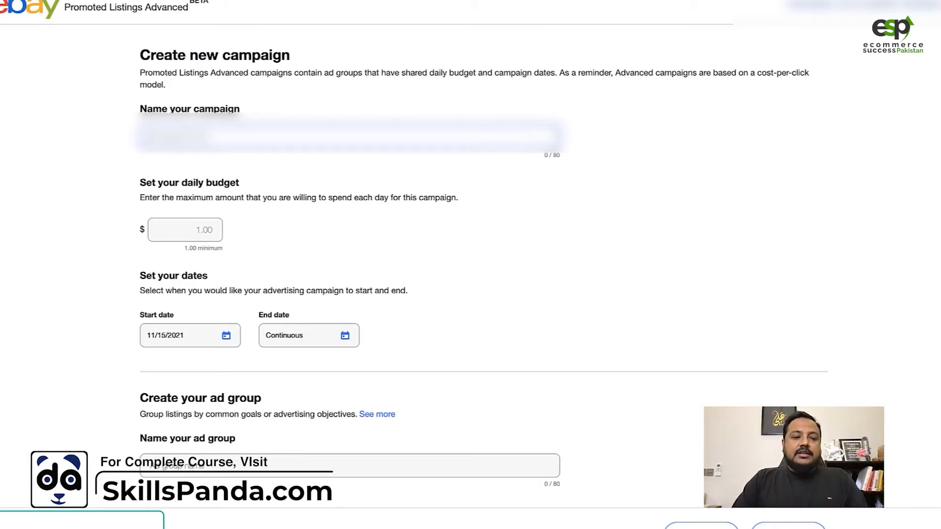
pyautogui.write('Test1ng Ads')
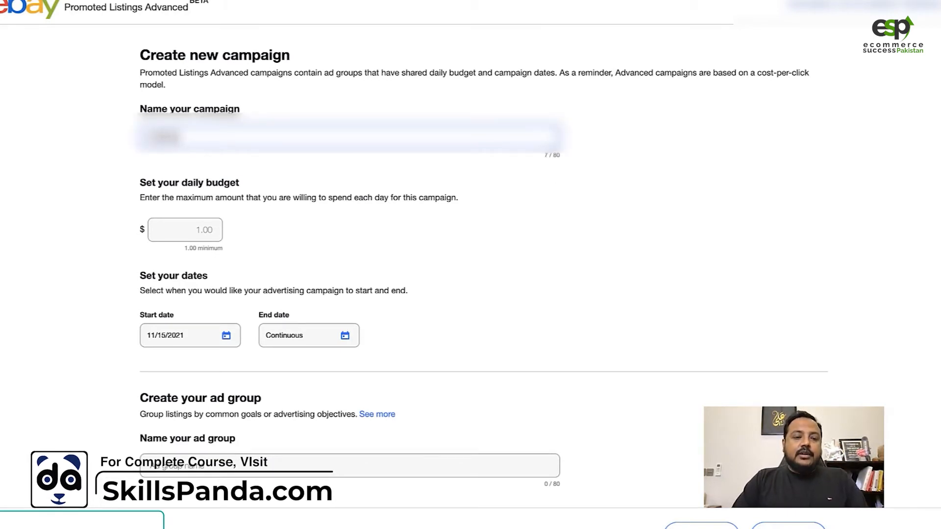
pyautogui.write(' Campaign')
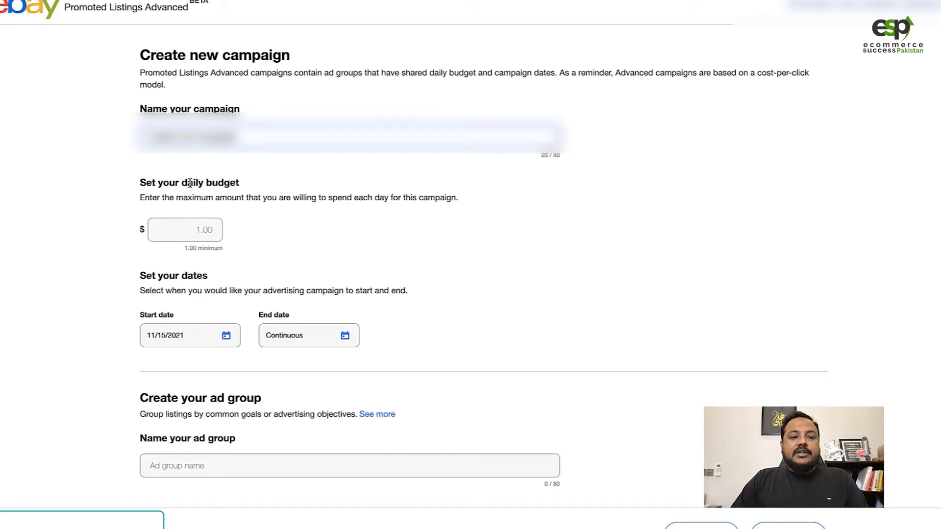
# Set the campaign's daily budget to $10.
pyautogui.moveTo(188, 183); pyautogui.dragTo(224, 183)
pyautogui.click(188, 226)
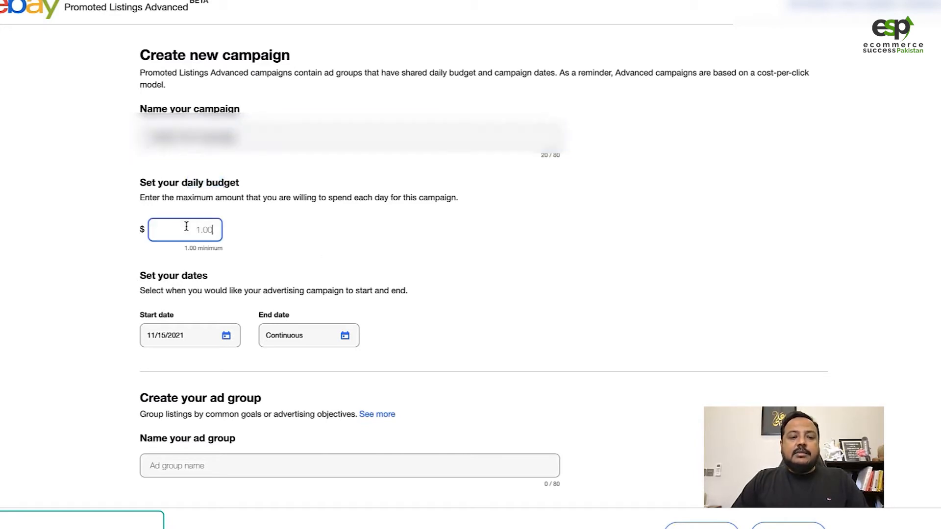
pyautogui.write('10')
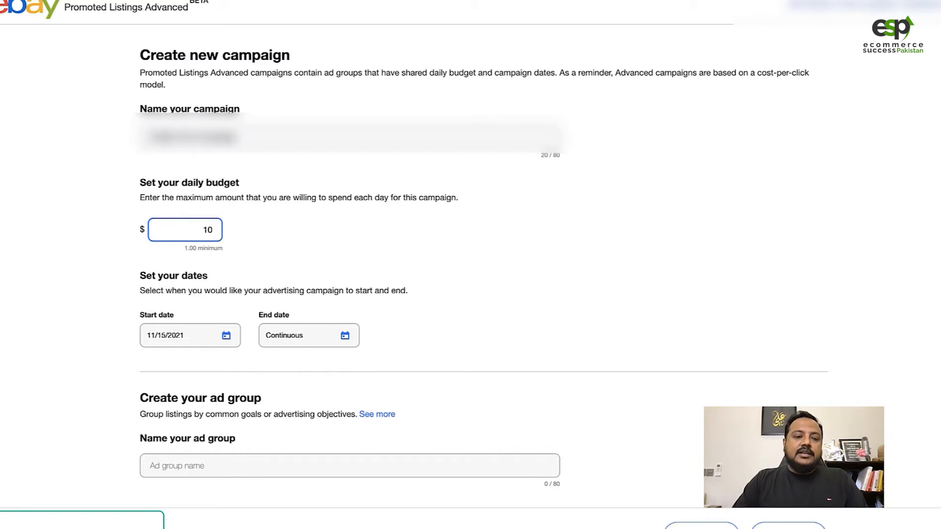
# Turn off the Continuous option for the campaign's end date and set it to 11/25/2021.
pyautogui.click(346, 338)
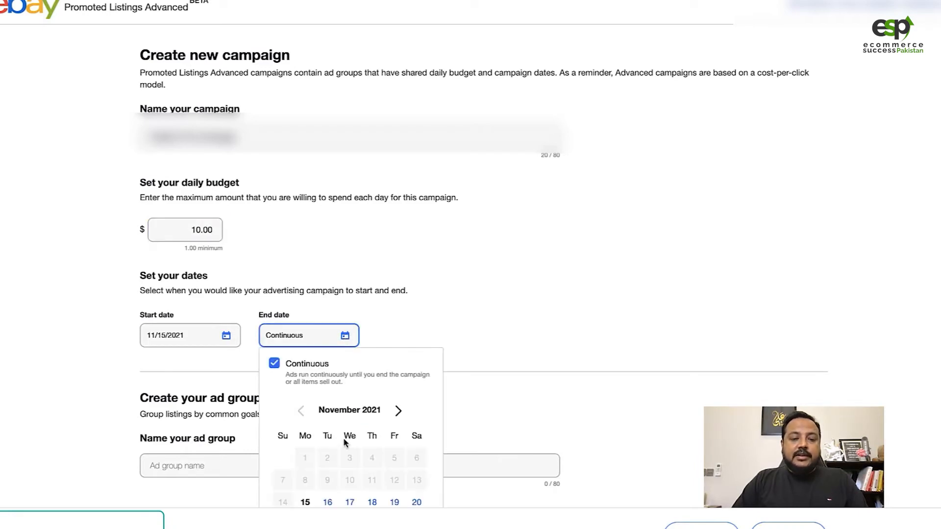
pyautogui.click(274, 363)
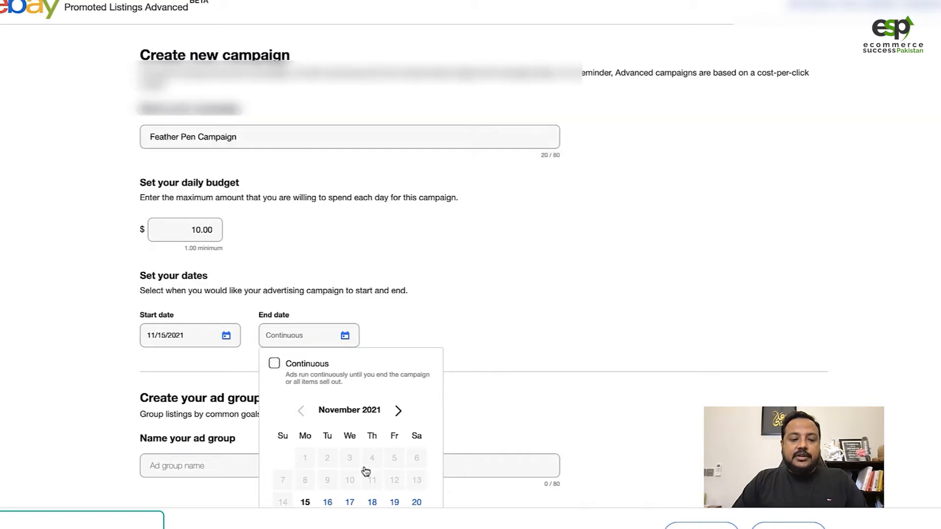
pyautogui.scroll(-1, 366, 471)
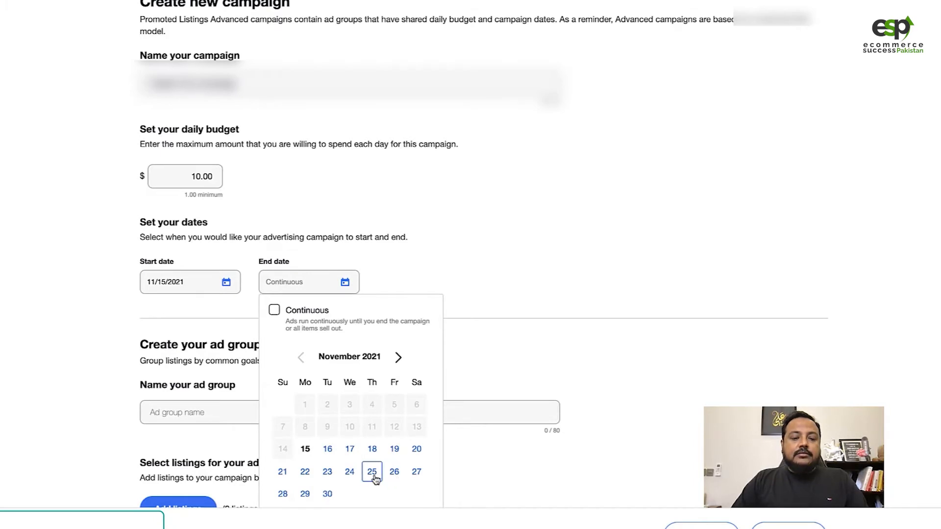
pyautogui.click(372, 478)
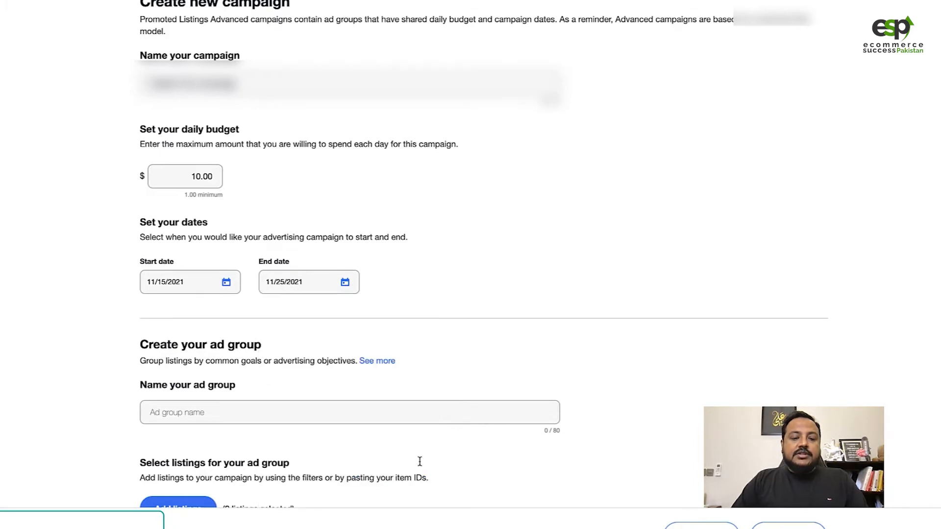
# Name the ad group "brown pen" and add the $9.99 listing with a quantity of 7 to it.
pyautogui.click(275, 415)
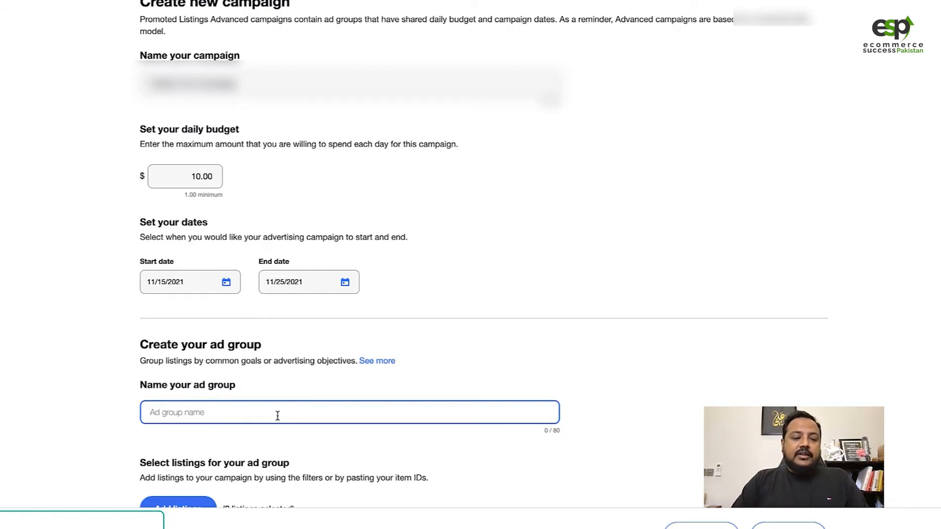
pyautogui.write('brown pen')
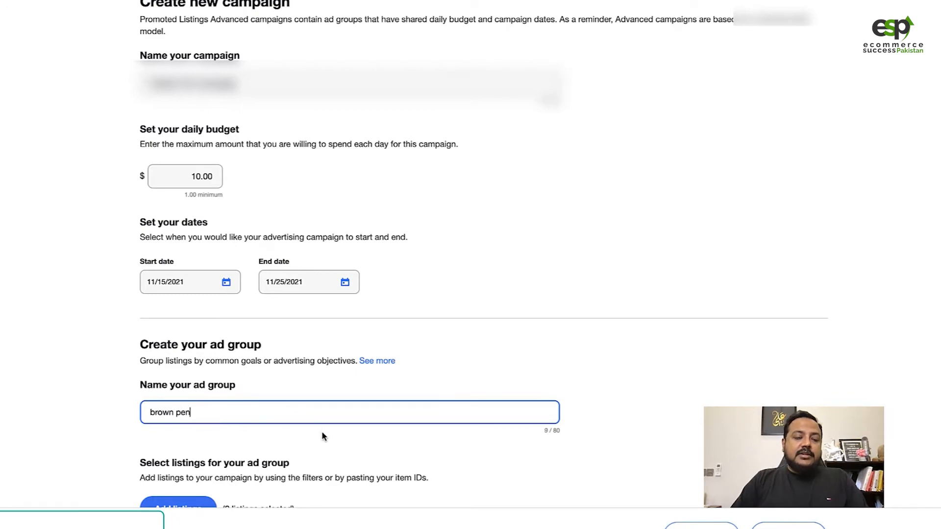
pyautogui.scroll(-1, 324, 436)
pyautogui.click(178, 451)
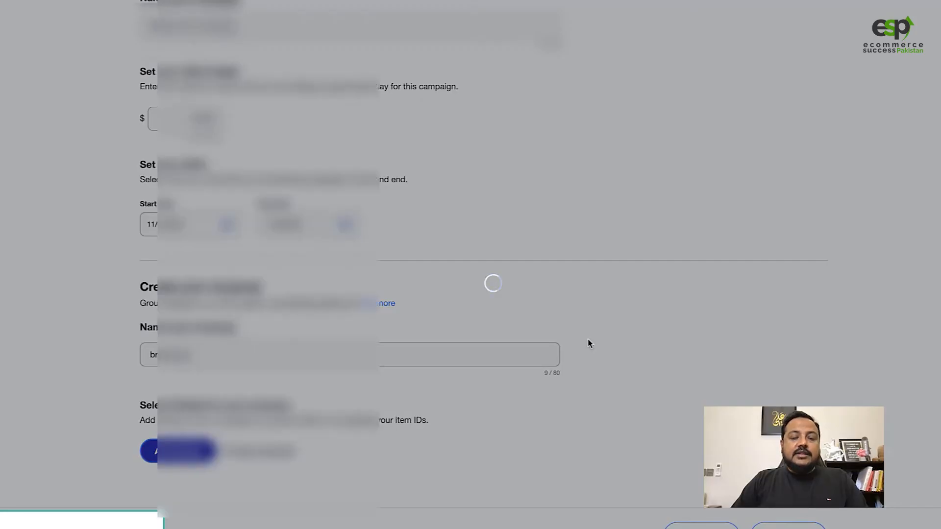
pyautogui.scroll(-10, 147, 392)
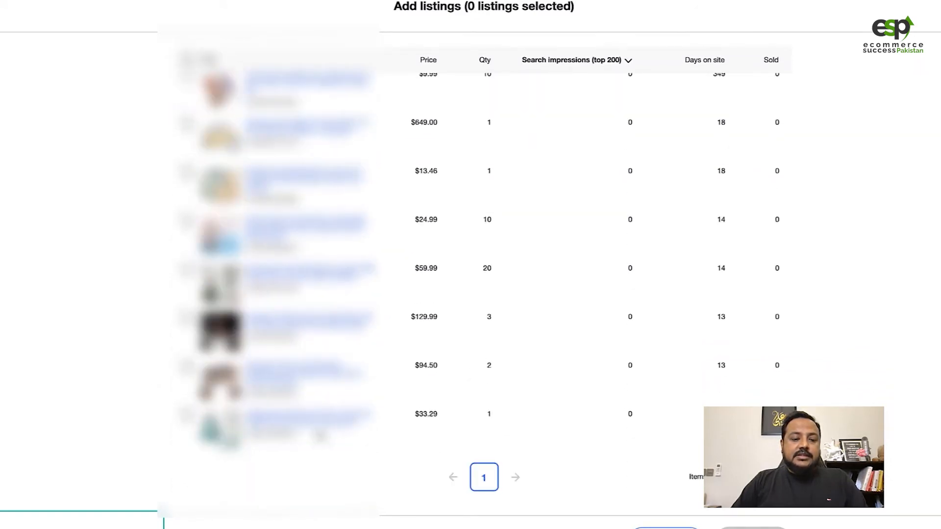
pyautogui.scroll(5, 214, 329)
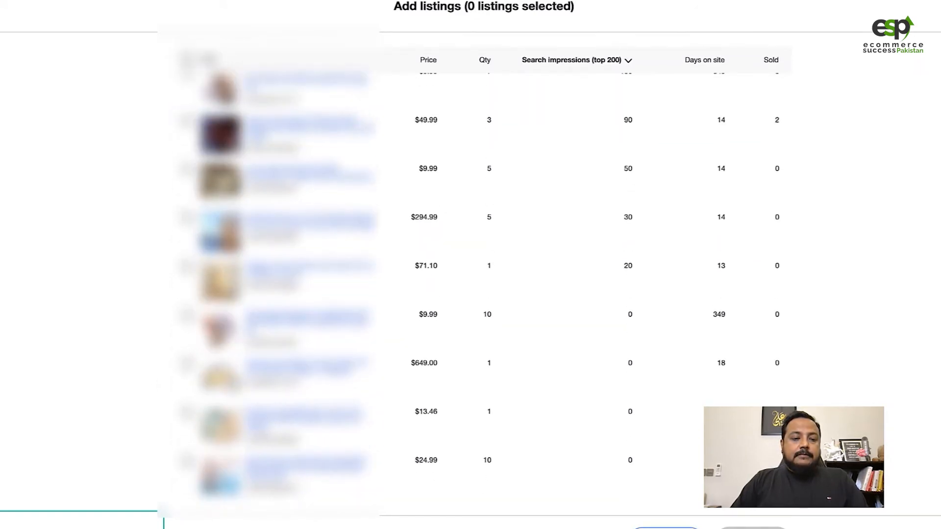
pyautogui.scroll(3, 214, 323)
pyautogui.click(187, 185)
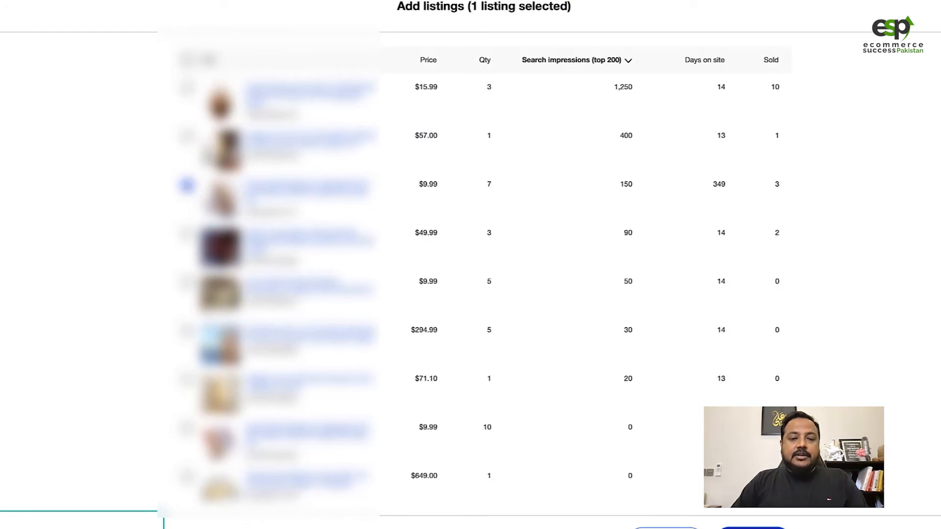
pyautogui.click(753, 527)
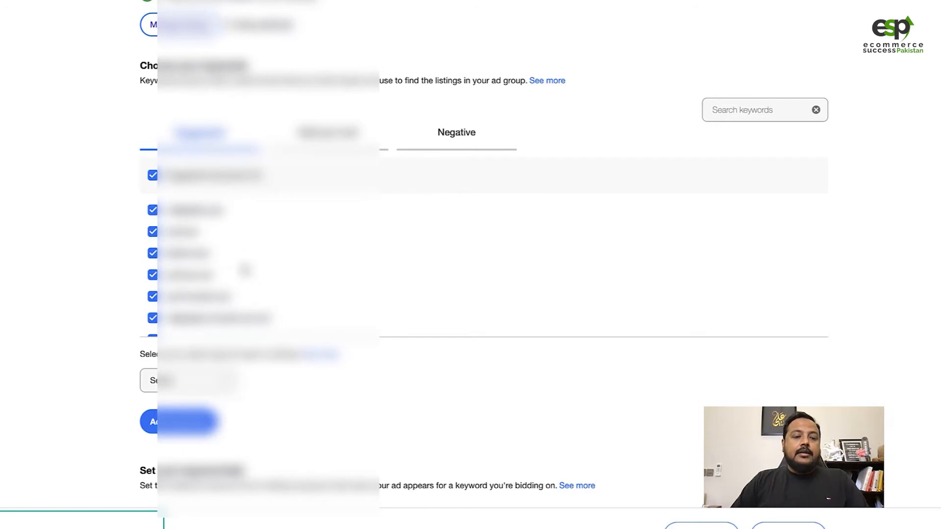
# Add all the suggested keywords to the ad group with the Phrase match type.
pyautogui.scroll(-3, 253, 281)
pyautogui.scroll(-3, 254, 282)
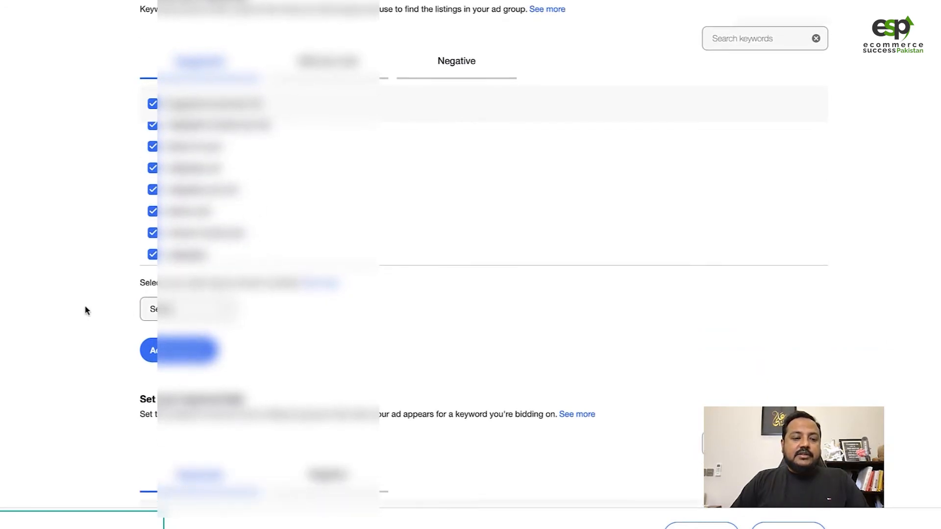
pyautogui.scroll(4, 86, 310)
pyautogui.click(203, 407)
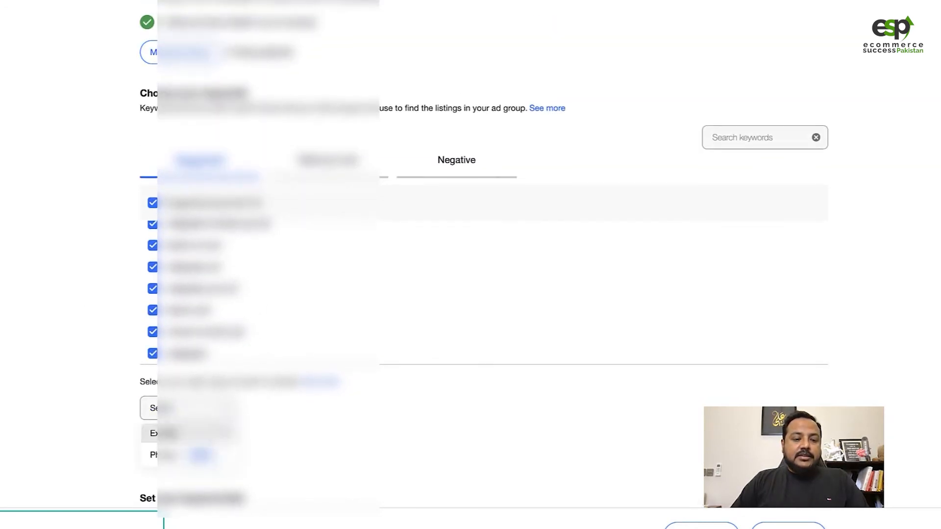
pyautogui.click(109, 438)
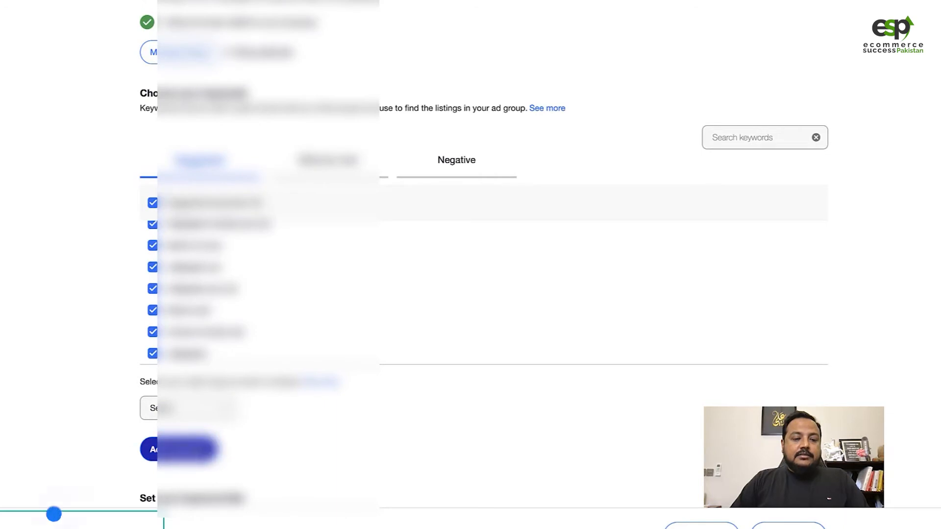
pyautogui.click(232, 412)
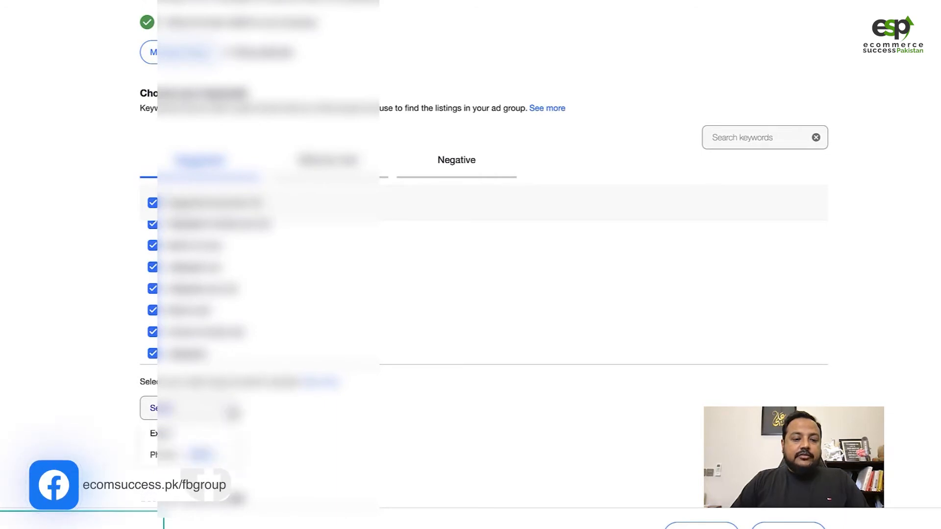
pyautogui.click(231, 455)
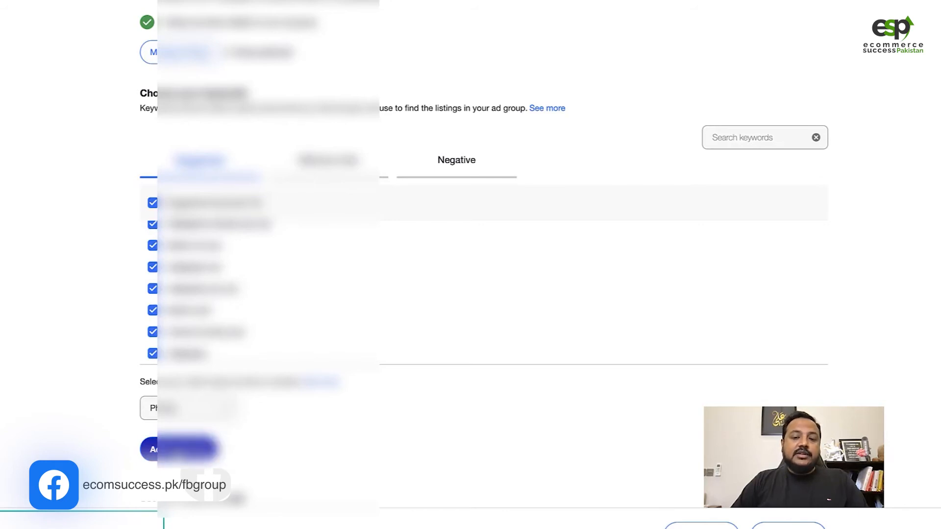
pyautogui.click(178, 449)
pyautogui.scroll(-8, 390, 330)
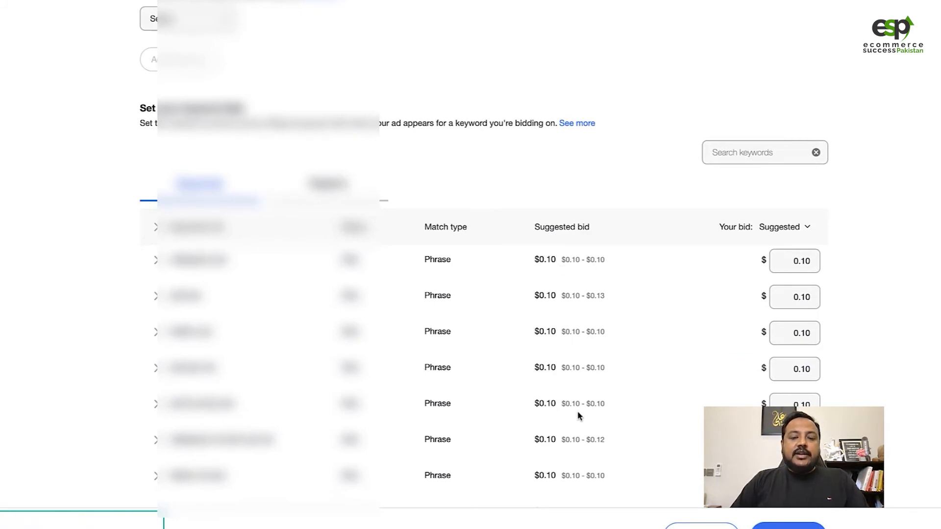
# Review the match types, suggested bids and own bids of the keywords added to the ad group.
pyautogui.scroll(-5, 579, 378)
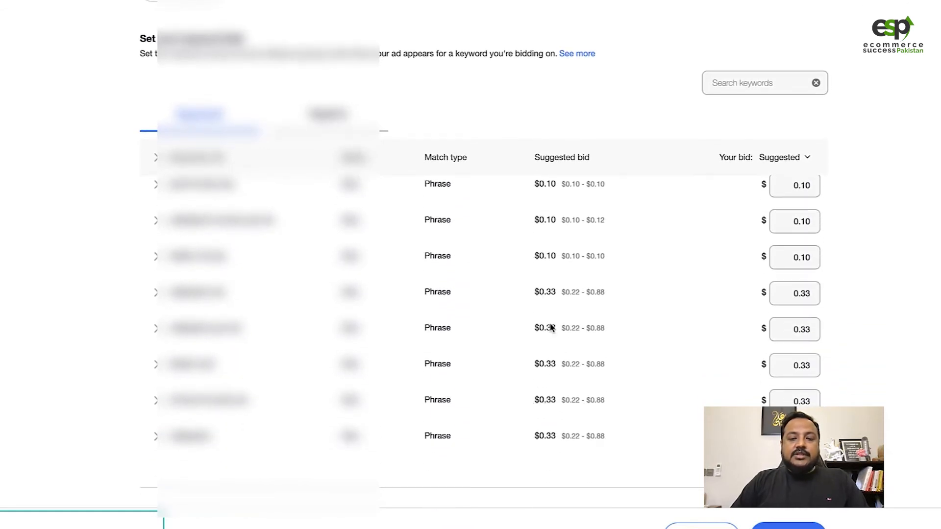
pyautogui.scroll(10, 716, 346)
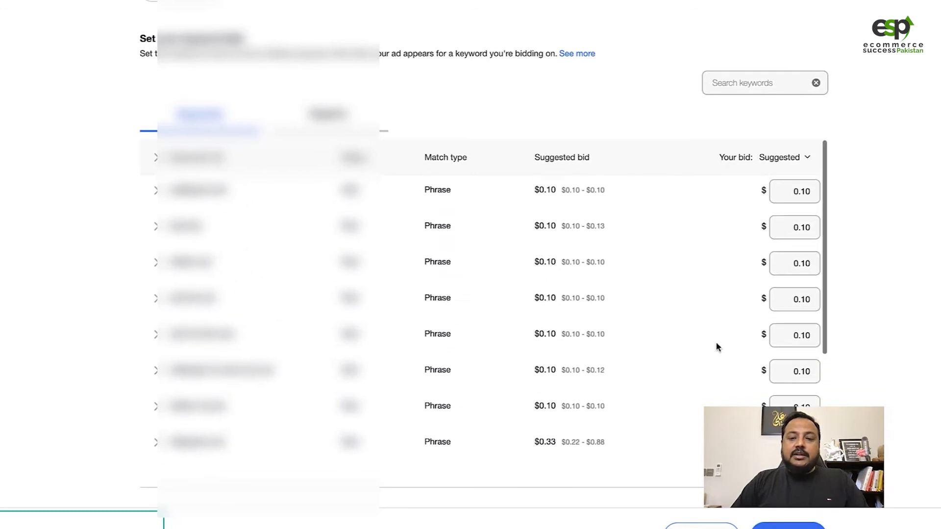
pyautogui.scroll(-5, 704, 323)
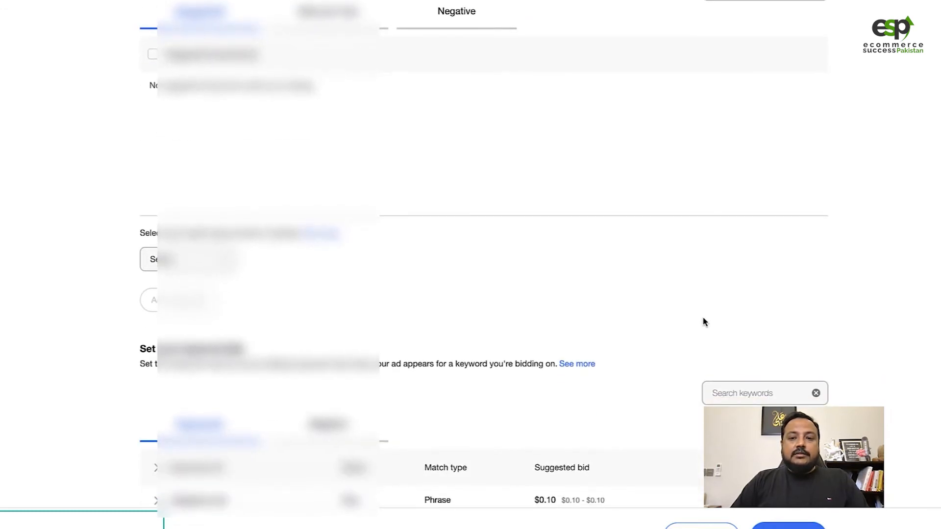
pyautogui.scroll(5, 704, 323)
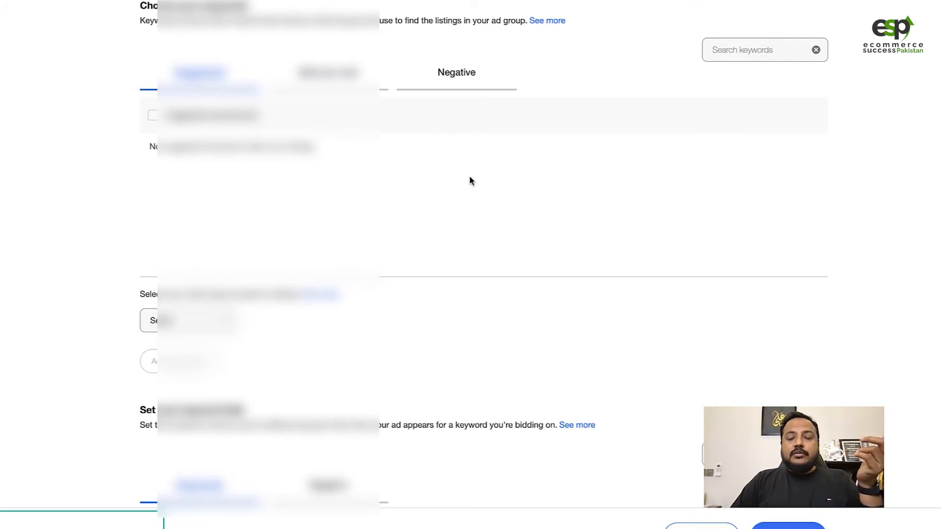
pyautogui.scroll(-7, 850, 329)
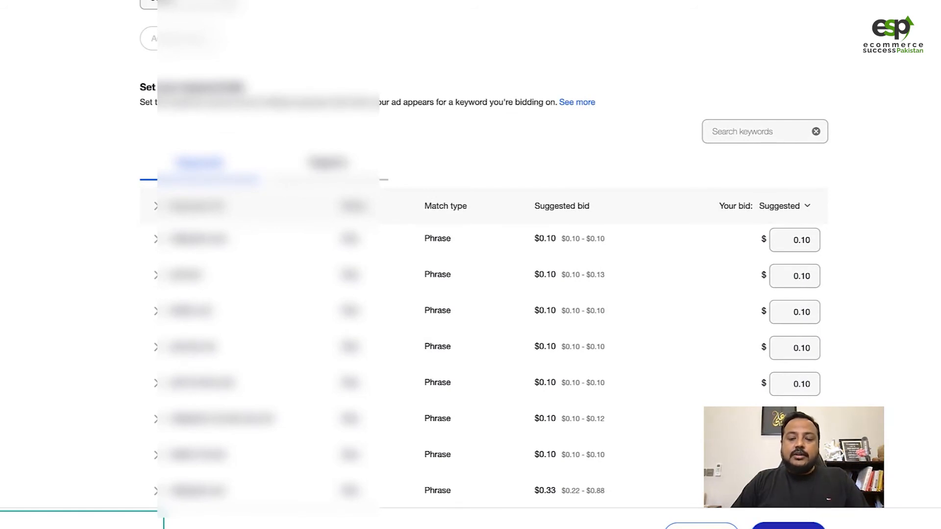
pyautogui.scroll(-3, 490, 350)
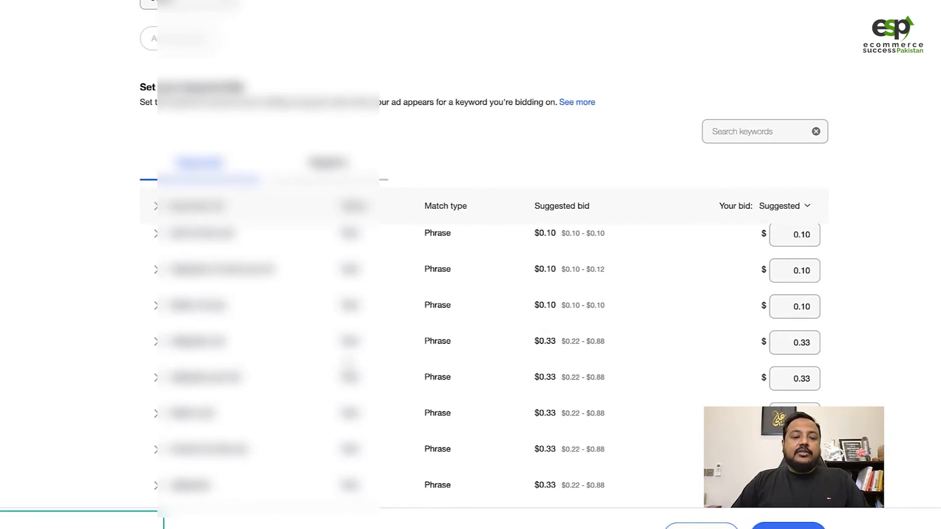
pyautogui.scroll(3, 322, 329)
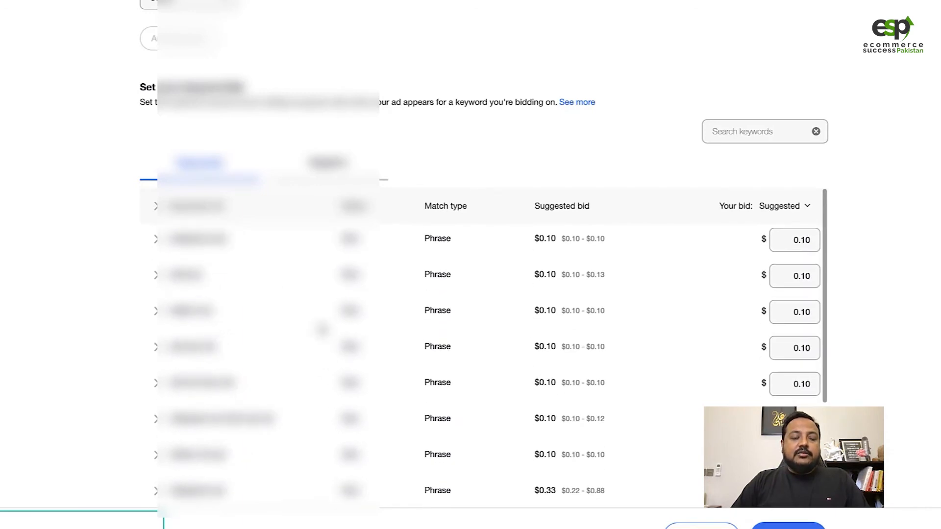
pyautogui.scroll(-2, 322, 329)
pyautogui.scroll(2, 322, 329)
pyautogui.scroll(9, 112, 219)
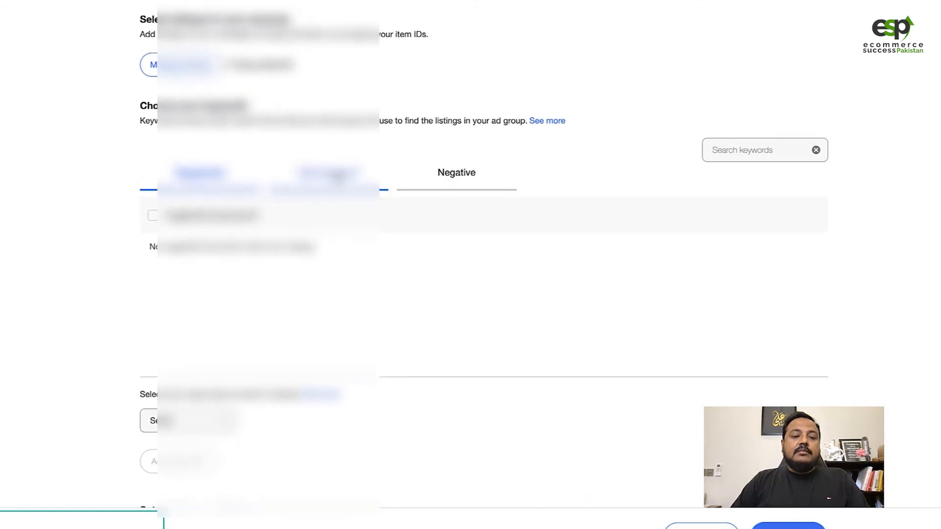
# Open the Add your own keyword entry for the ad group and examine its custom keyword and match type options.
pyautogui.click(337, 176)
pyautogui.click(349, 272)
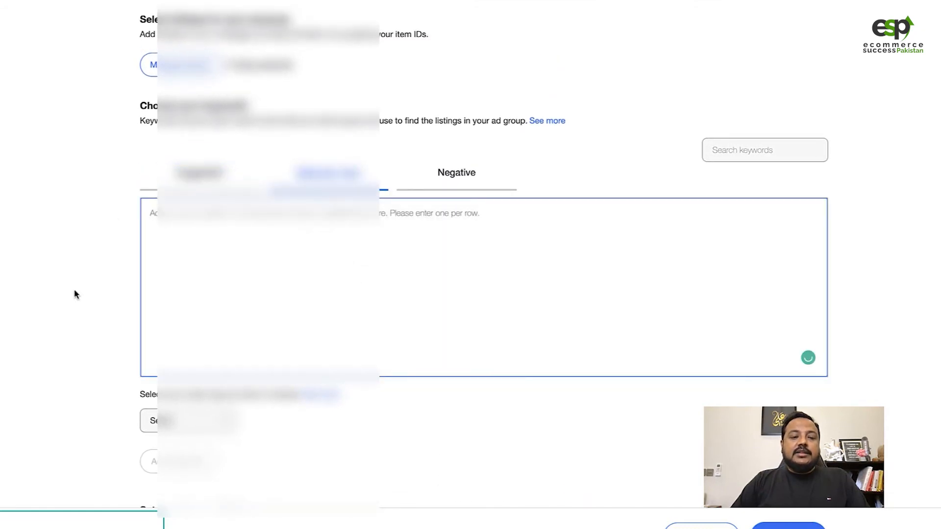
pyautogui.scroll(-1, 73, 293)
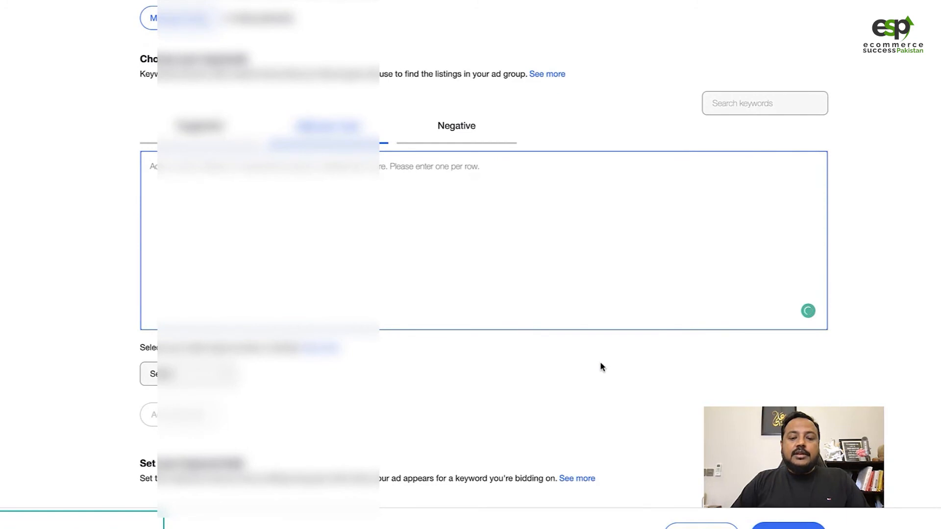
# Launch the campaign with the "brown pen" ad group and its keywords at the suggested bids.
pyautogui.scroll(-4, 600, 367)
pyautogui.scroll(5, 571, 219)
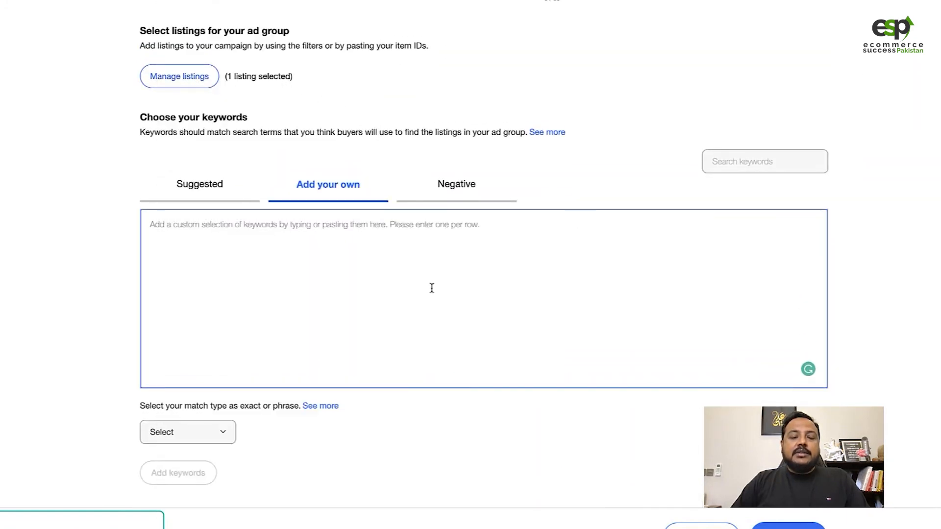
pyautogui.click(789, 527)
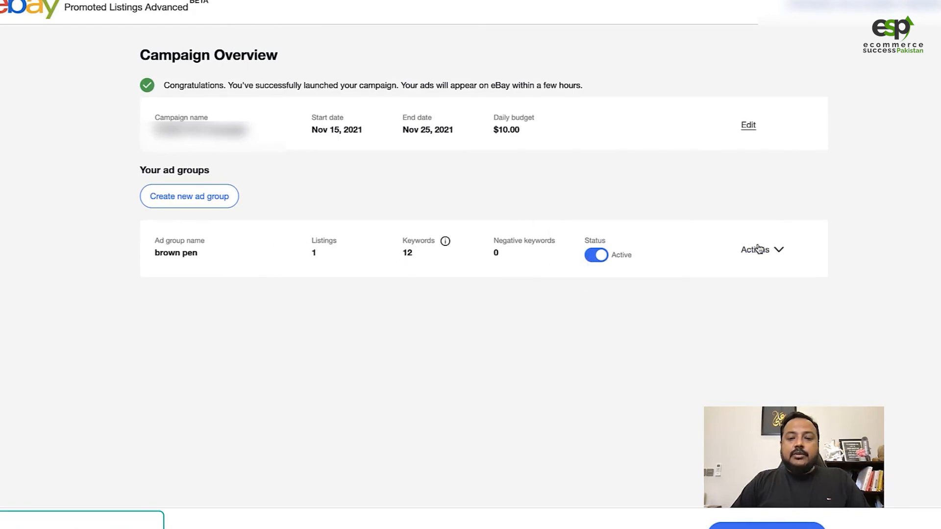
# Check the actions available for the "brown pen" ad group and the daily budget in the Campaign Overview.
pyautogui.click(780, 251)
pyautogui.click(624, 351)
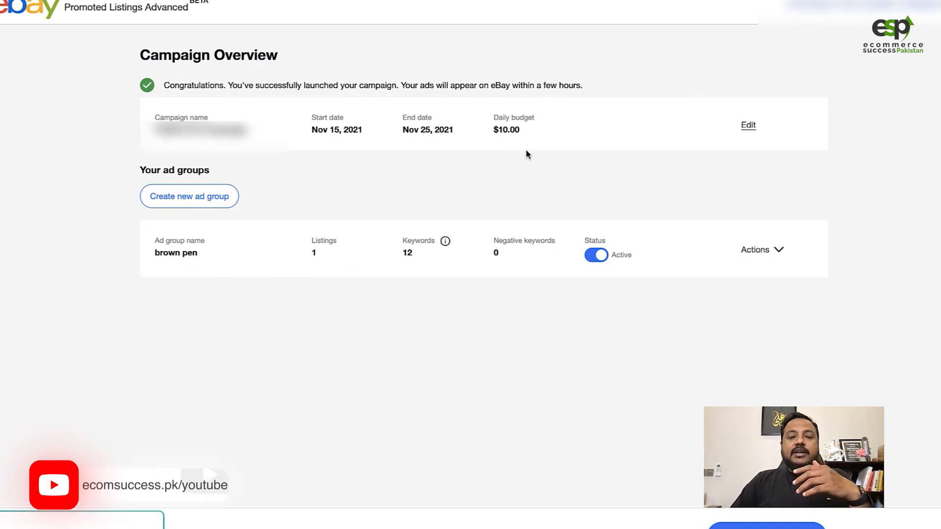
pyautogui.doubleClick(502, 129)
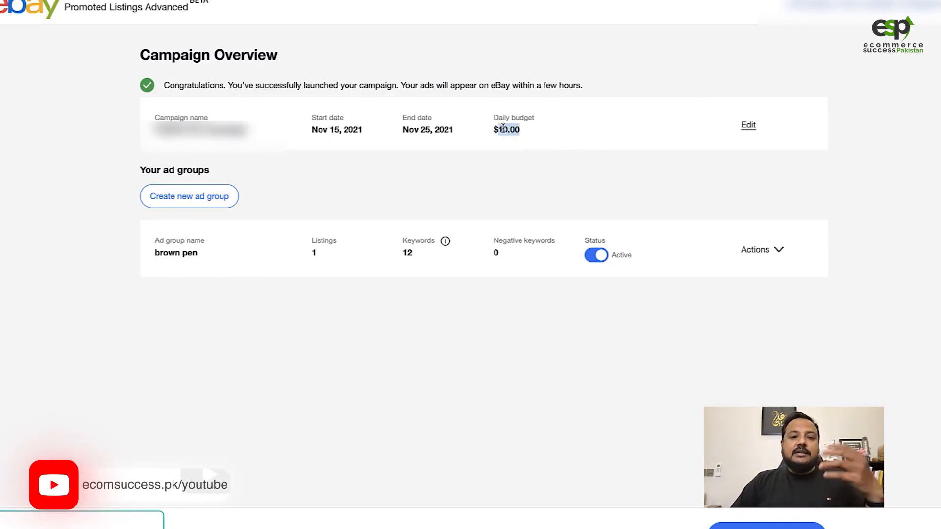